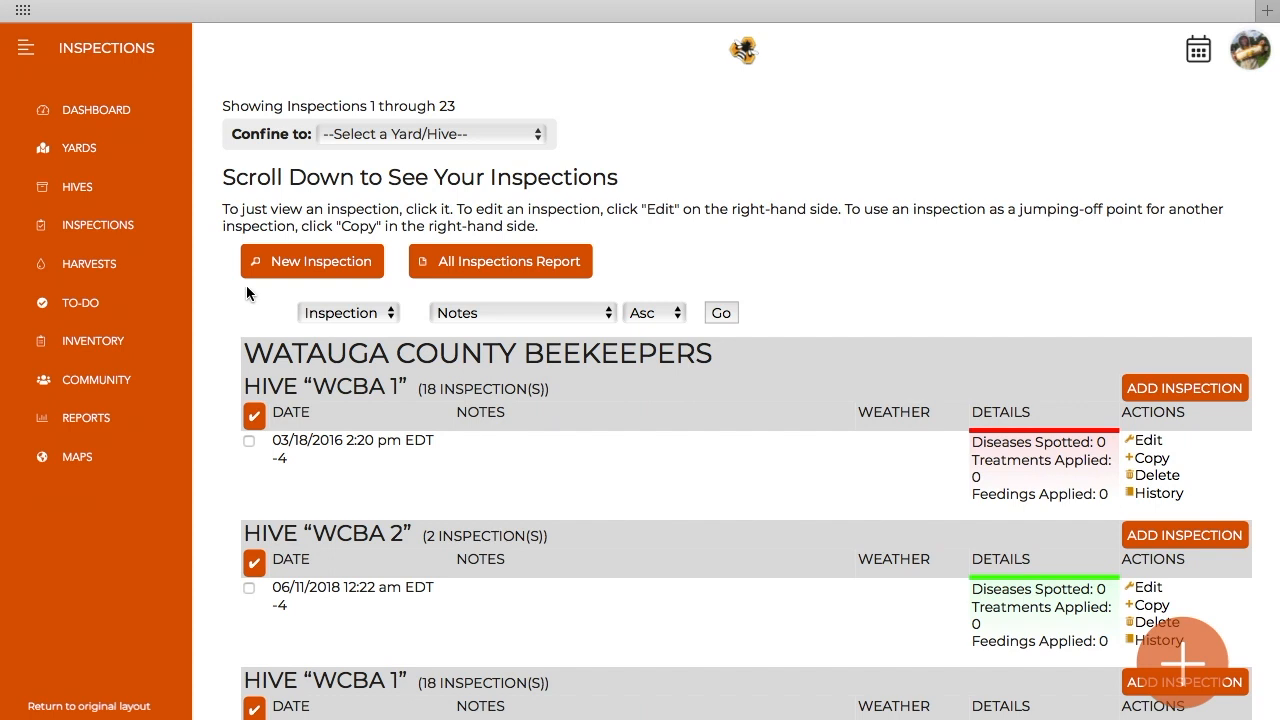
Step: Start a new inspection for hive WCBA 1 and enter the note "Bees moving at the entrance."
left_click(267, 269)
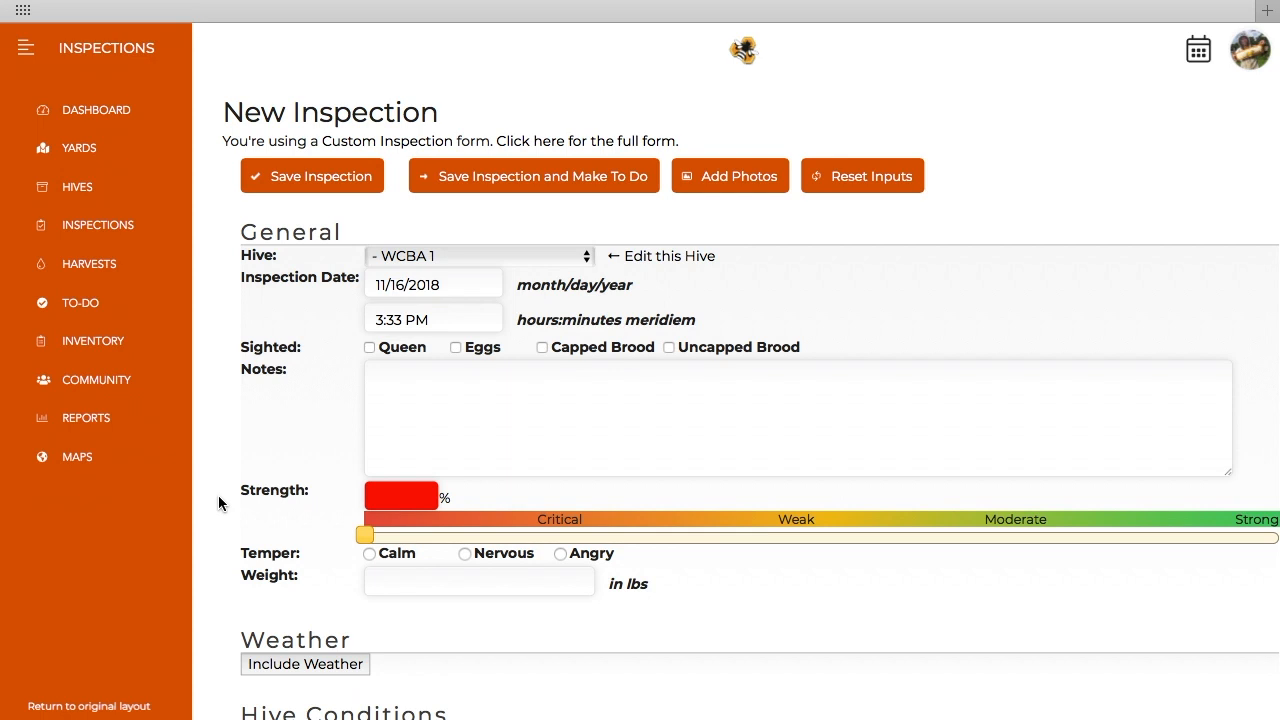
left_click(453, 397)
type("Bees moving at the ")
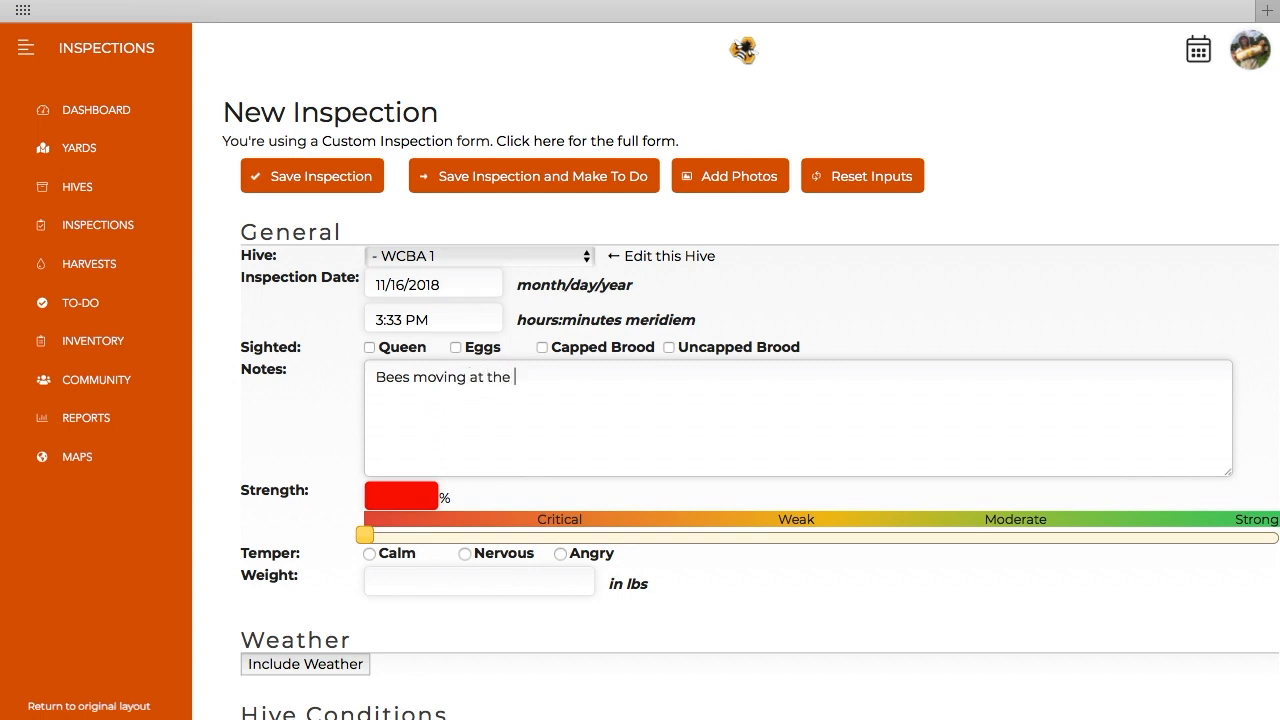
type("entrance.")
left_click(211, 432)
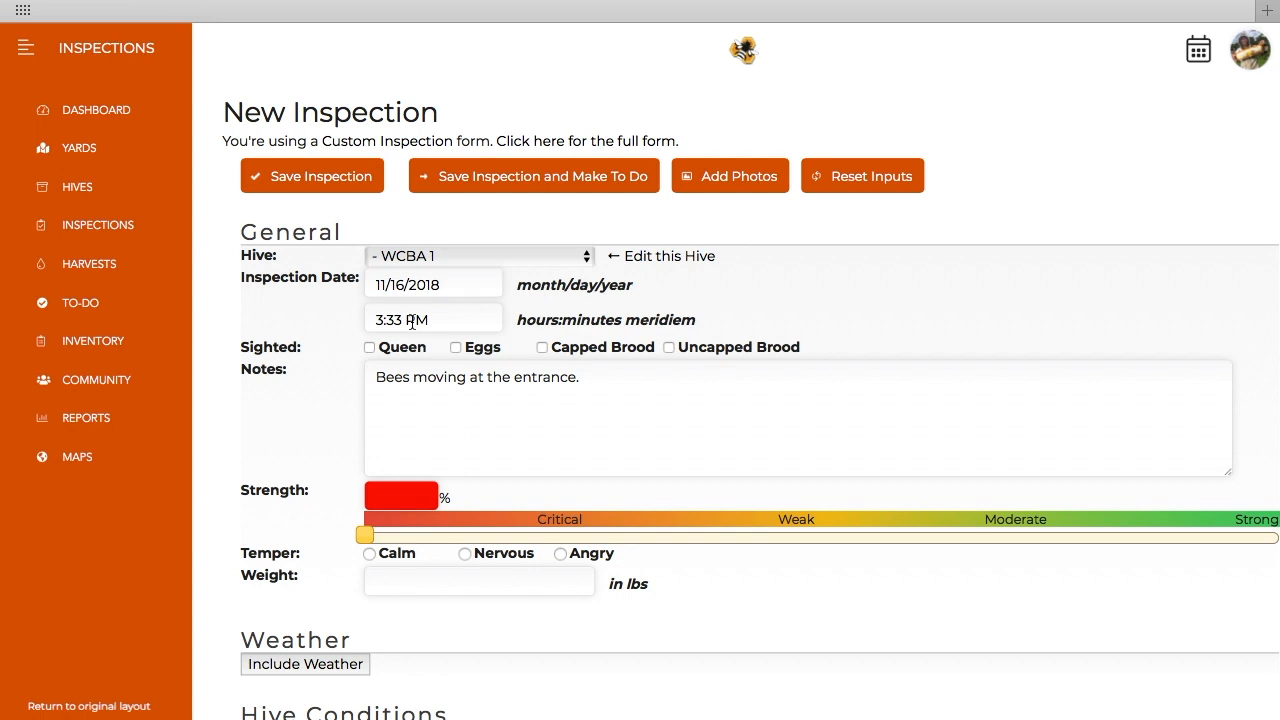
Step: Examine the calendar and time choices offered for the inspection date, leaving both without a new selection
left_click(425, 286)
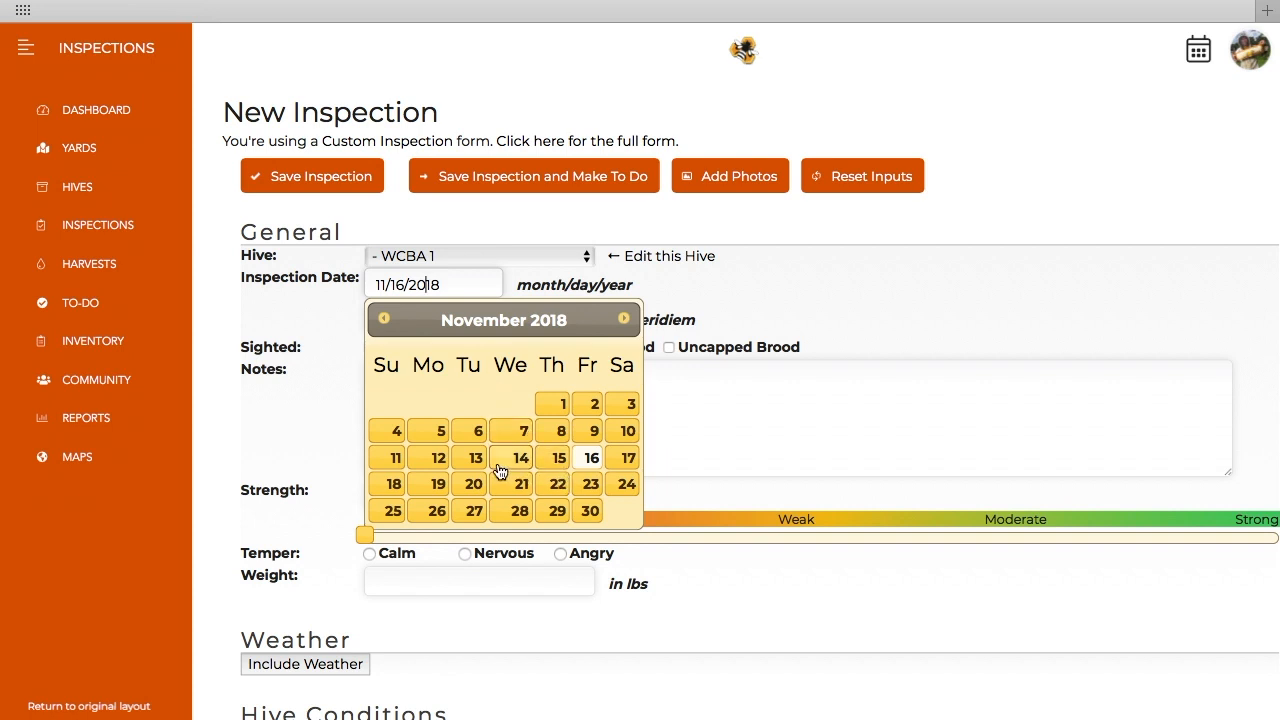
left_click(686, 302)
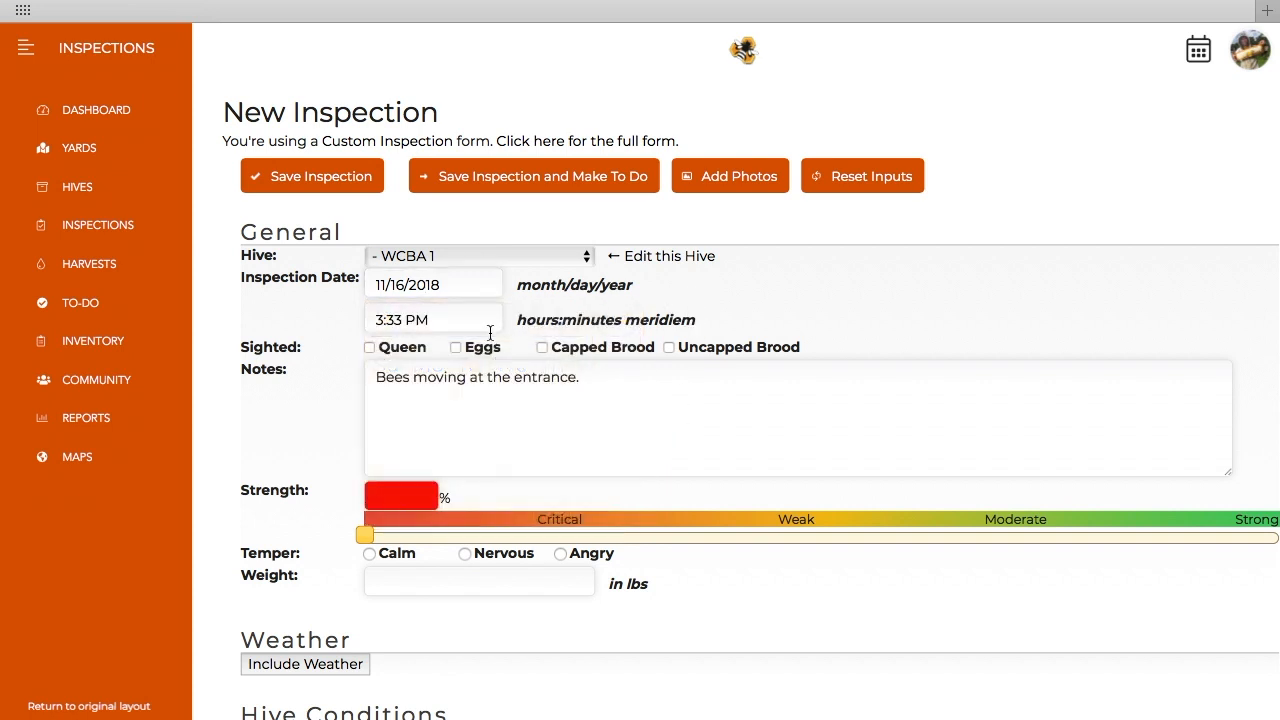
left_click(441, 327)
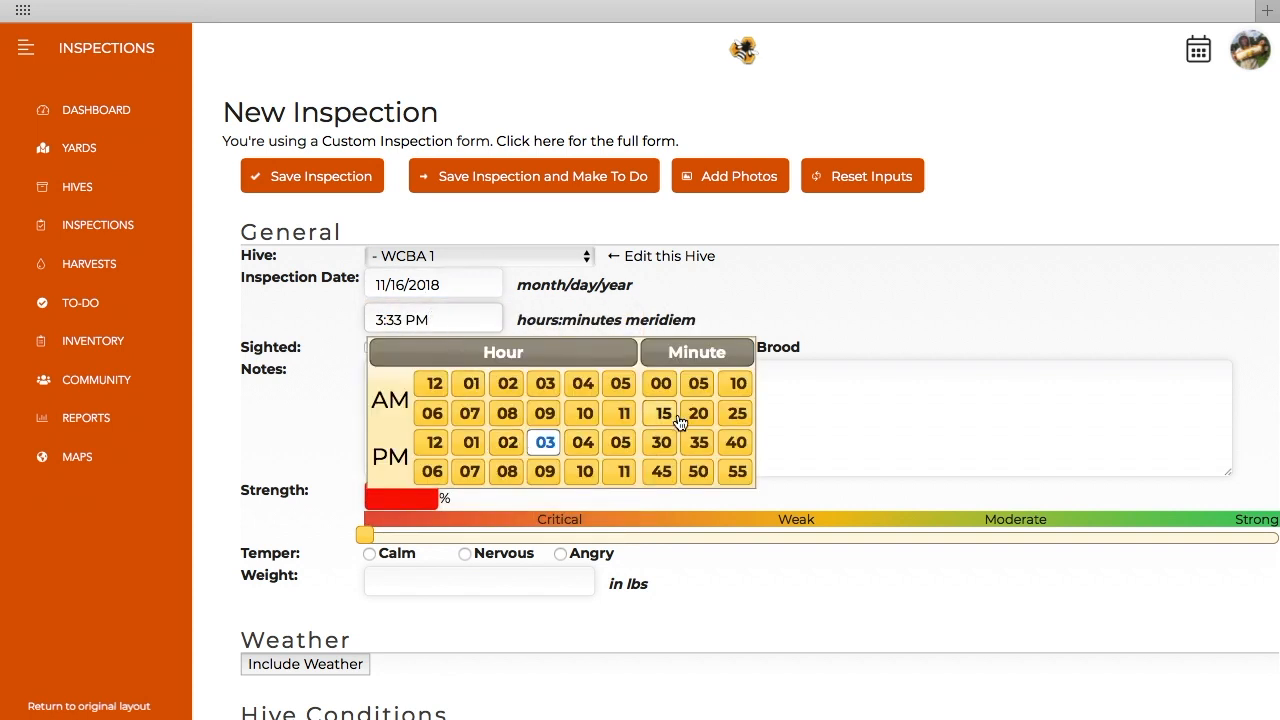
left_click(677, 298)
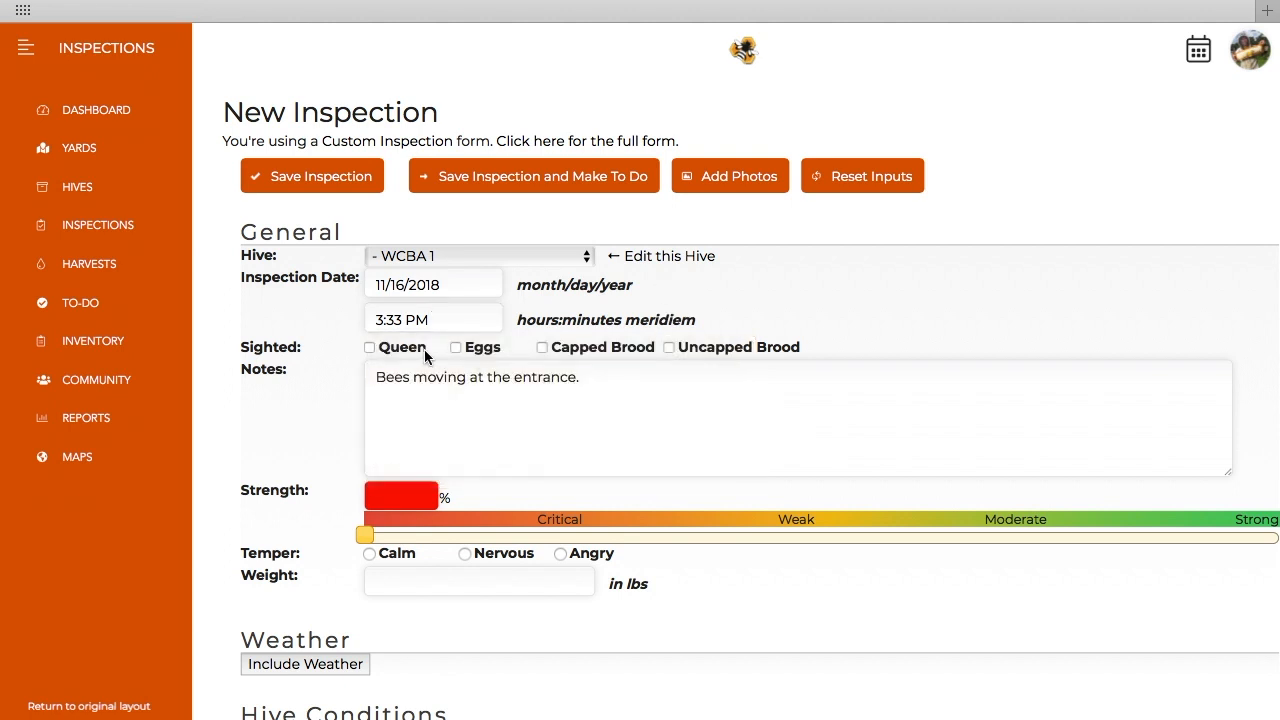
Step: Mark Queen, Eggs, Capped Brood and Uncapped Brood as sighted in the inspection
left_click(370, 347)
left_click(456, 348)
left_click(543, 348)
left_click_drag(594, 382, 371, 377)
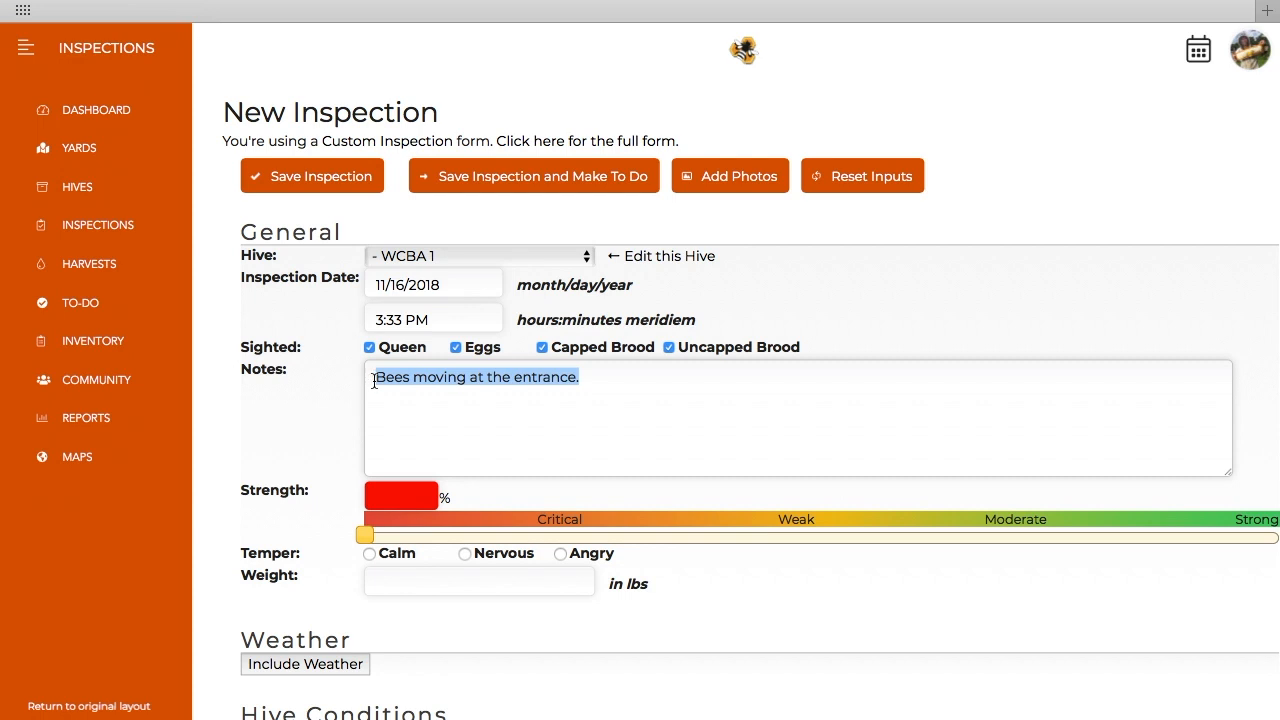
left_click(440, 433)
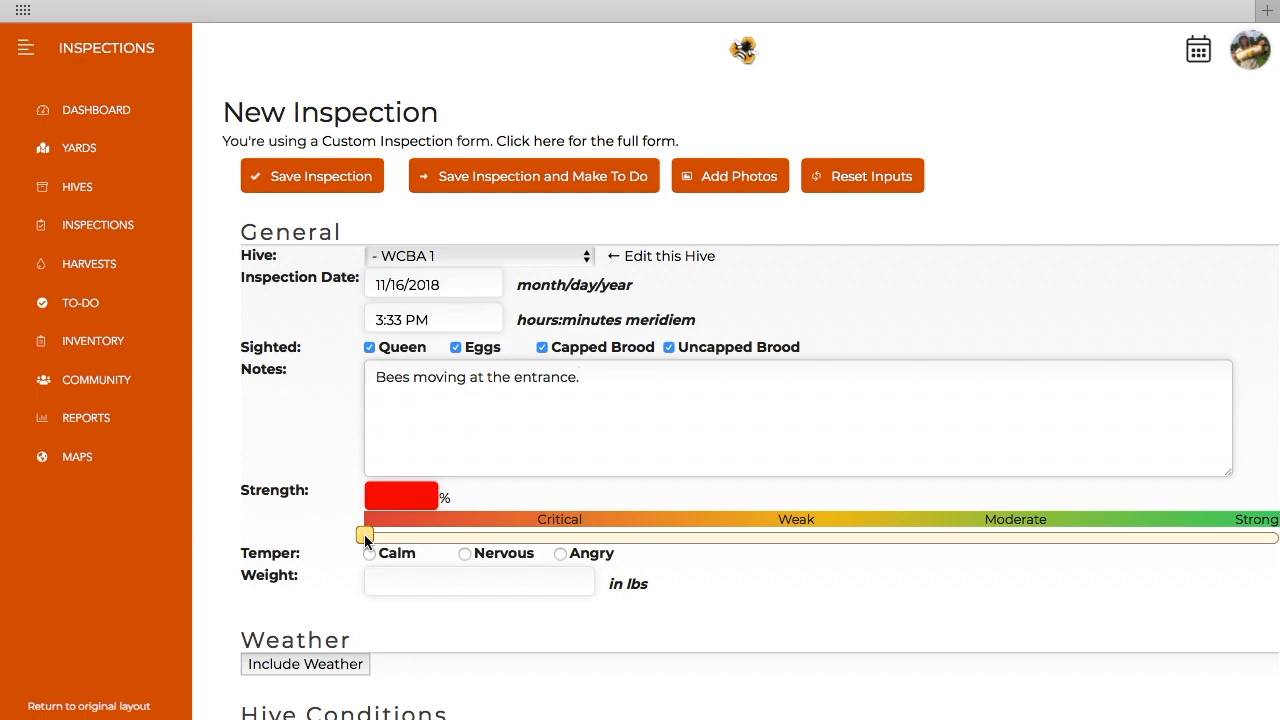
Step: Set the hive strength to 60% and include the current weather data in the inspection
left_click_drag(365, 540, 915, 537)
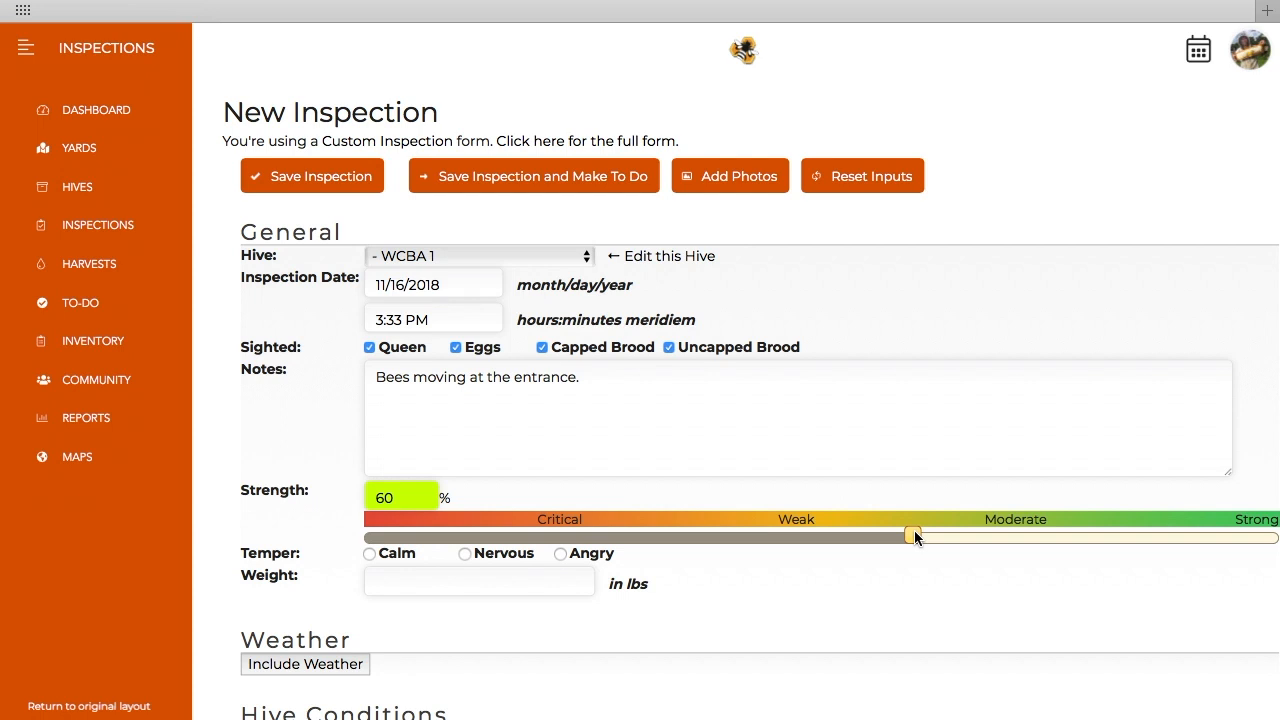
scroll(914, 536, "down", 3)
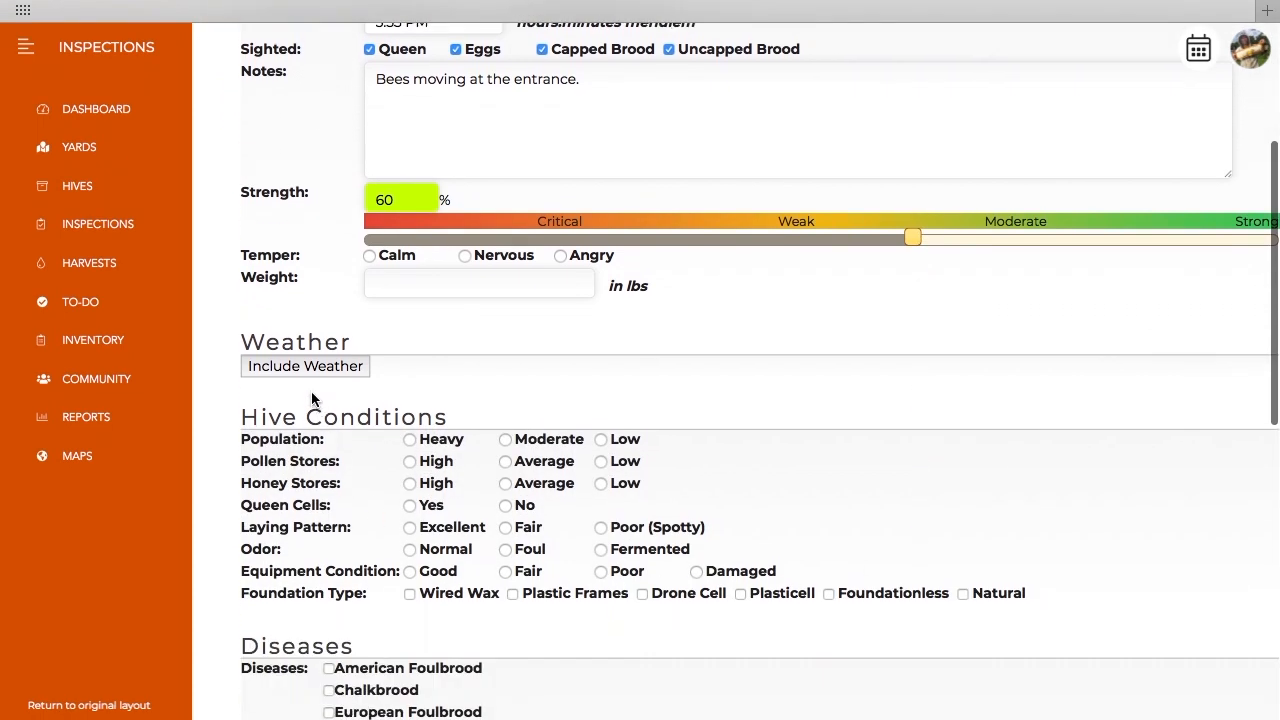
left_click(303, 368)
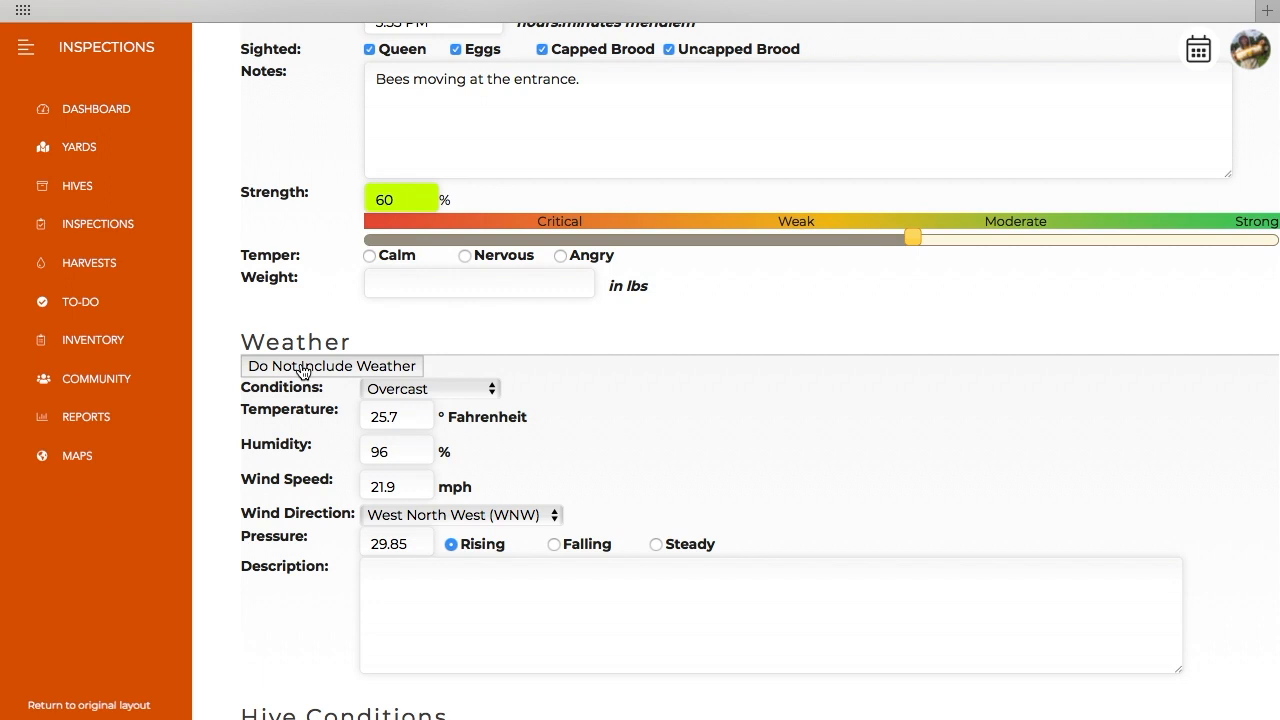
Step: Review the hive conditions, diseases, treatments and feedings sections, and check the date choices for the recommended regular inspection
scroll(303, 370, "down", 5)
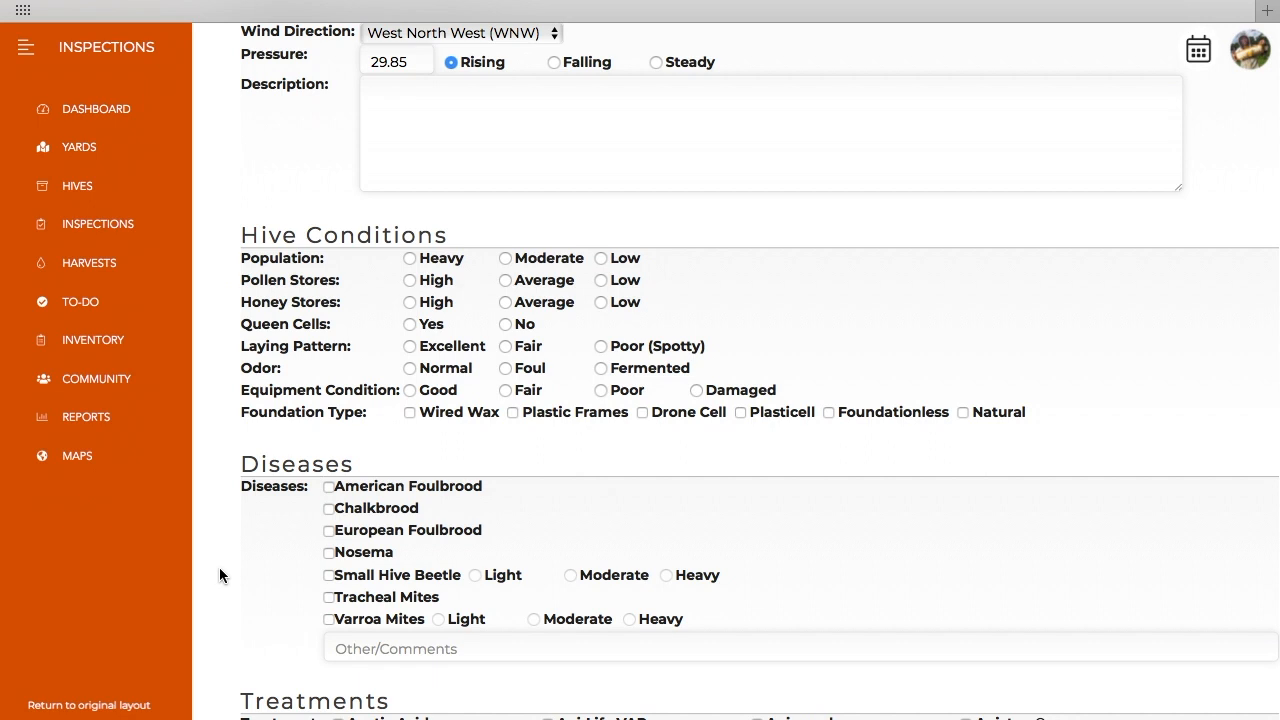
scroll(219, 565, "down", 4)
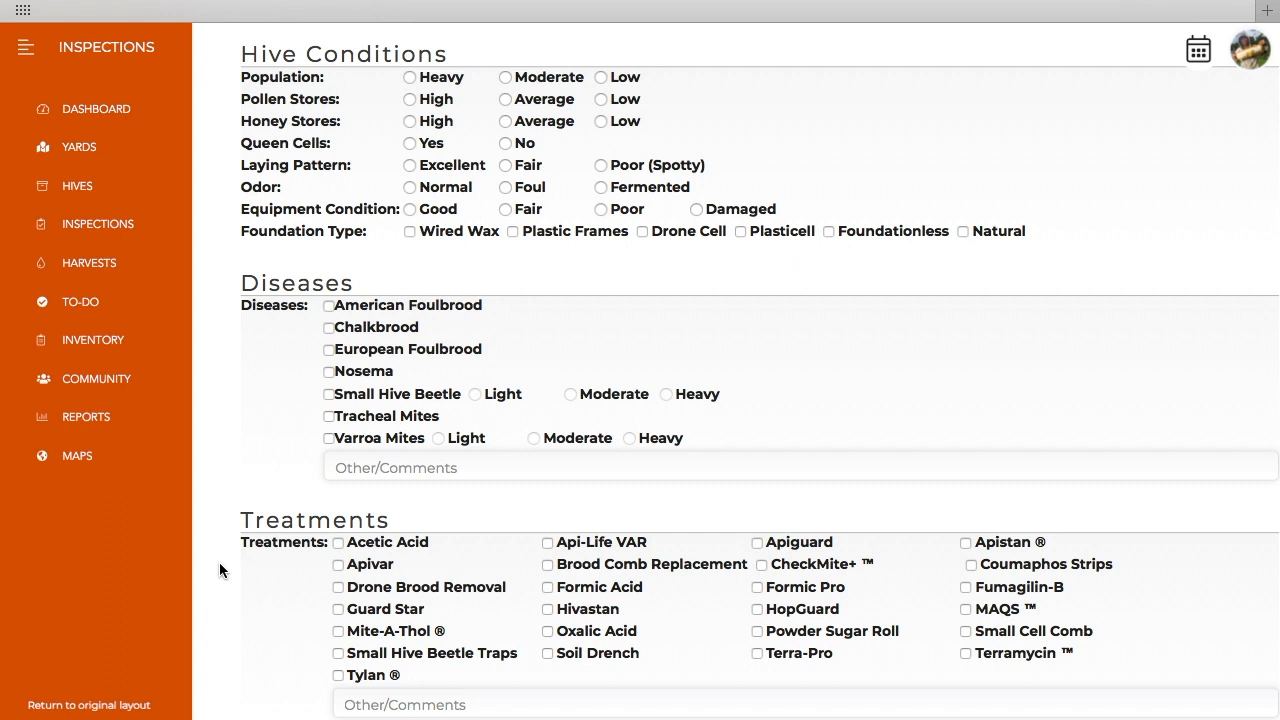
scroll(219, 562, "down", 5)
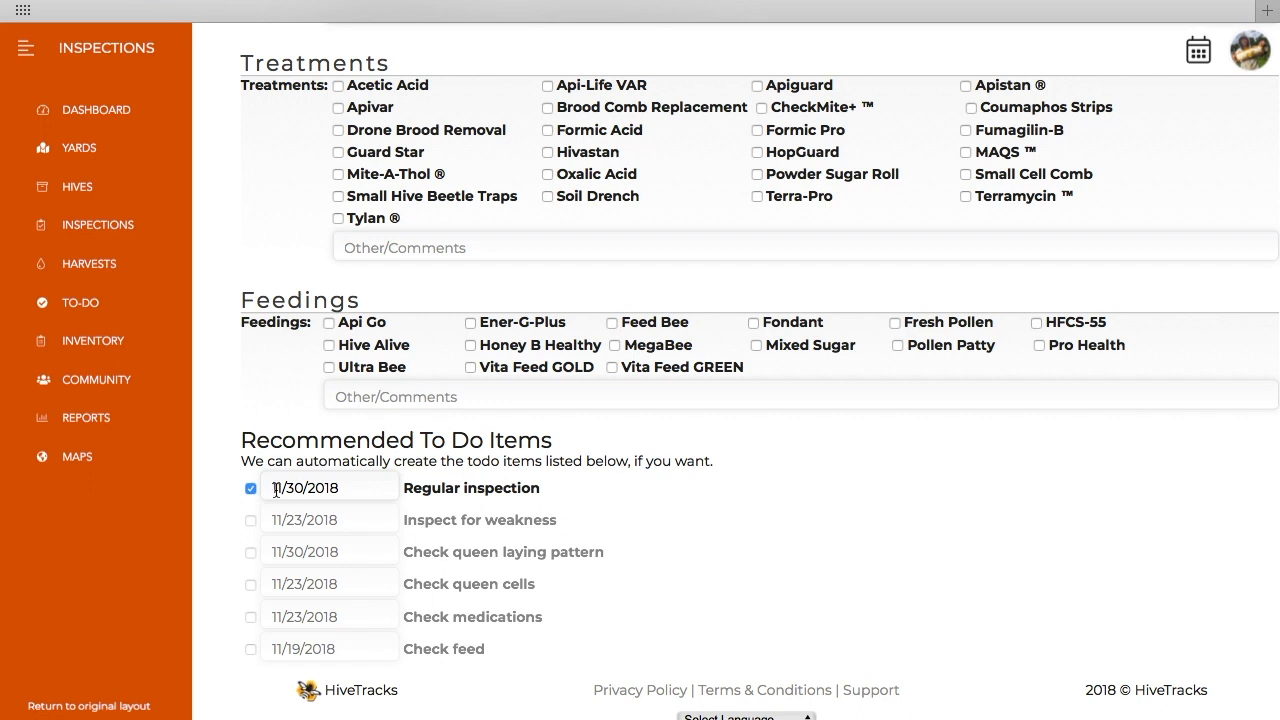
left_click(338, 488)
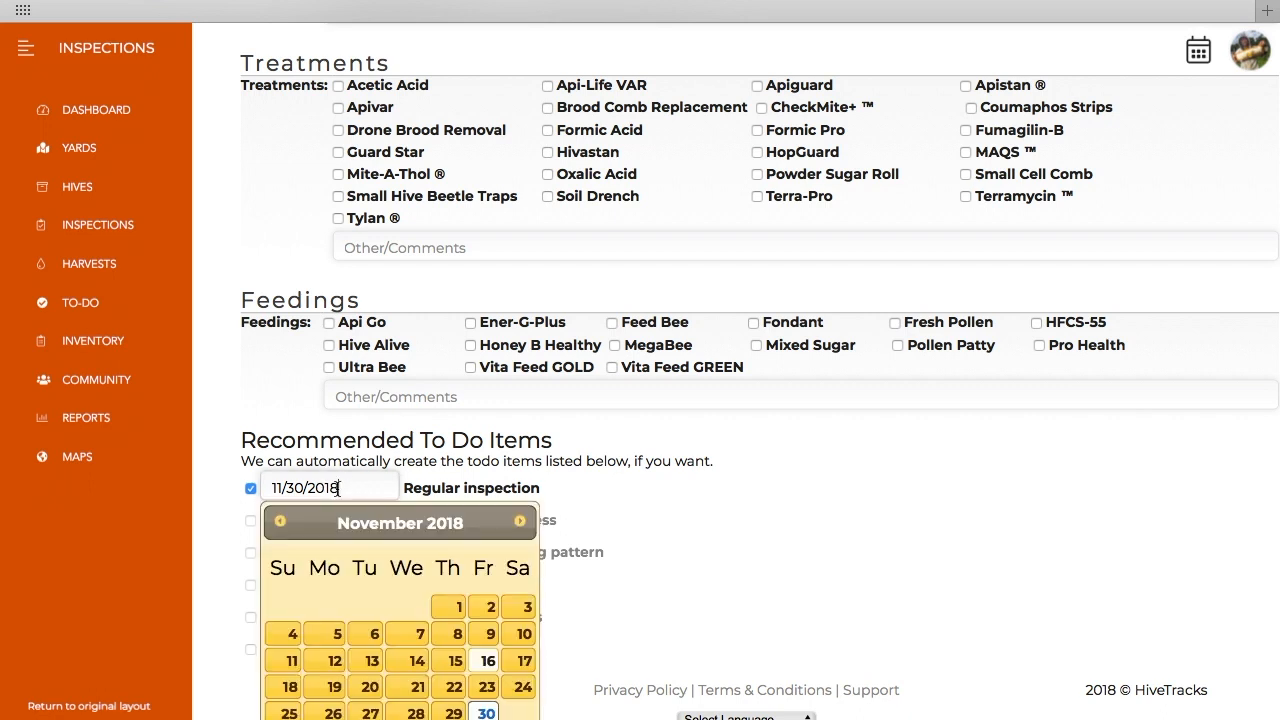
left_click(231, 491)
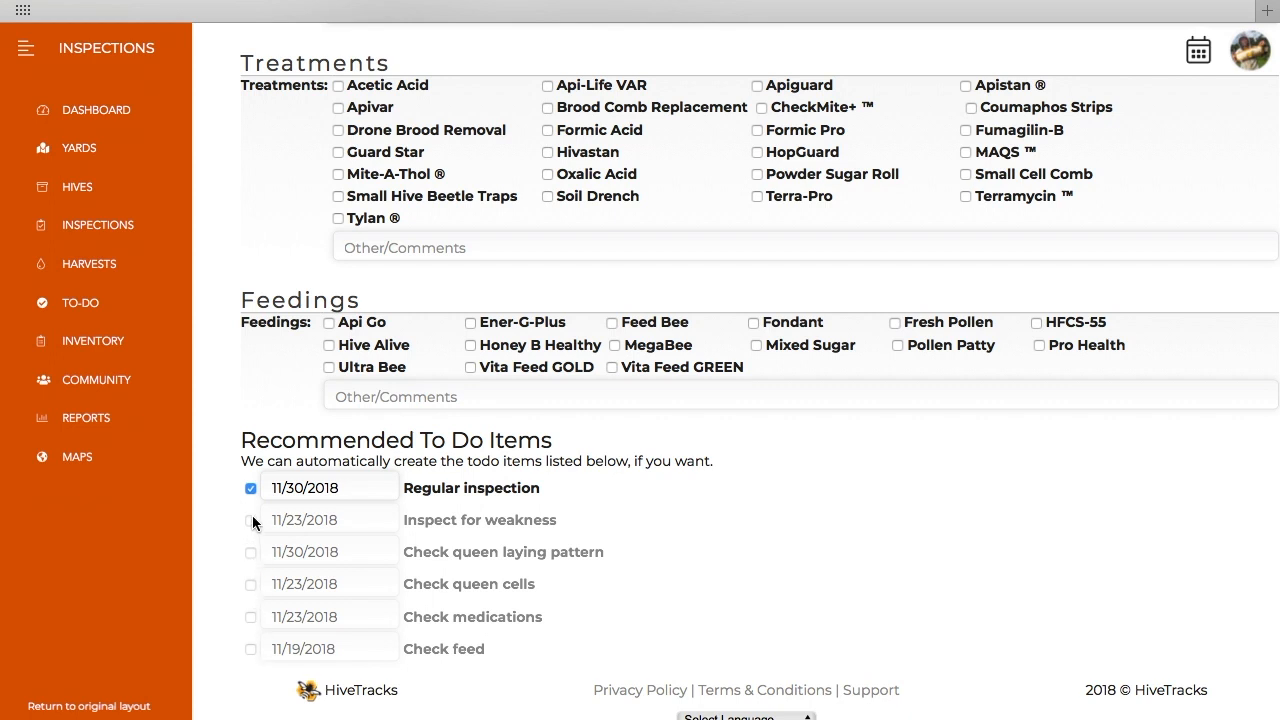
Step: Save the completed inspection for hive WCBA 1
scroll(206, 531, "up", 10)
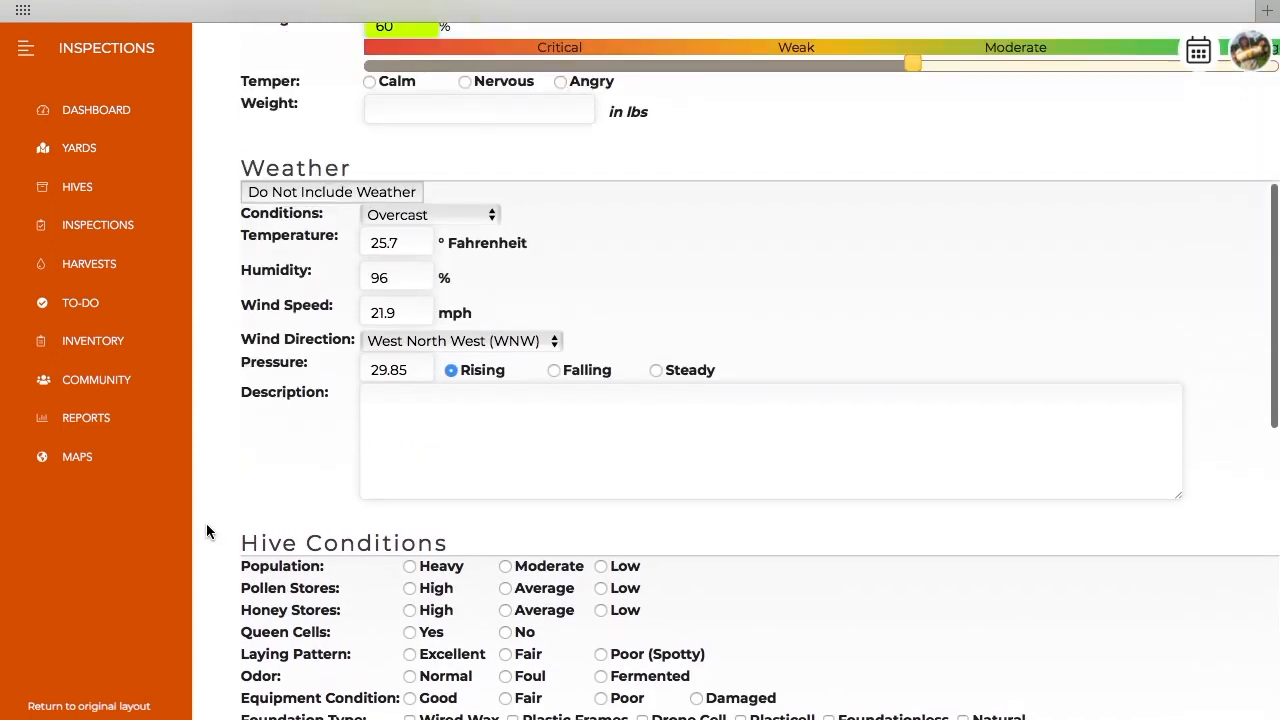
scroll(206, 531, "up", 5)
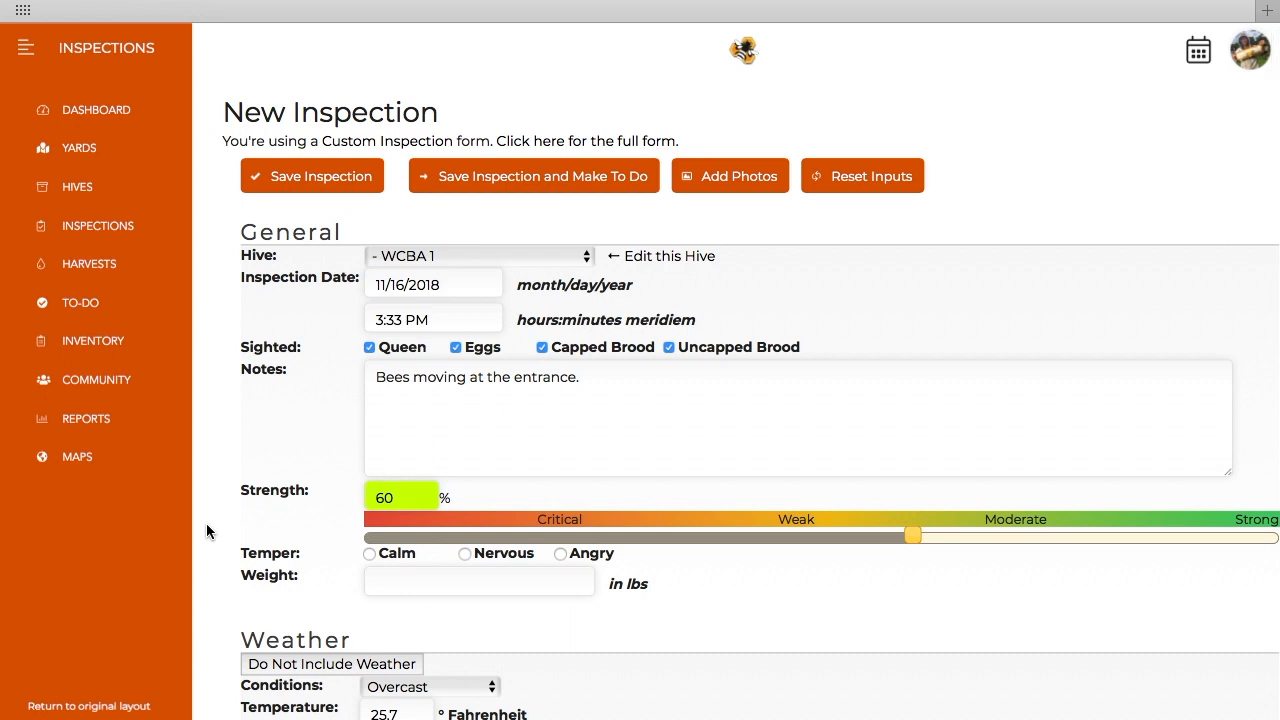
left_click(283, 180)
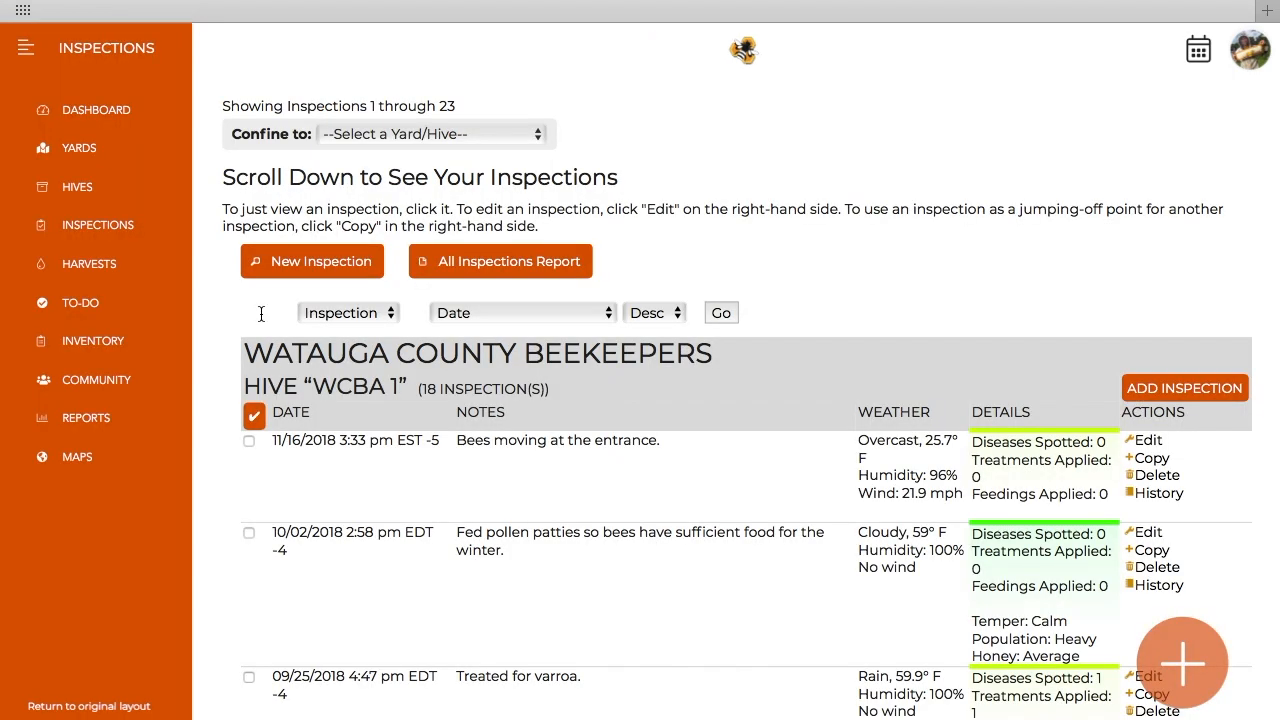
Step: Confine the inspections list to hive WCBA 1 and open the 11/16/2018 inspection's details
left_click(357, 137)
left_click(368, 199)
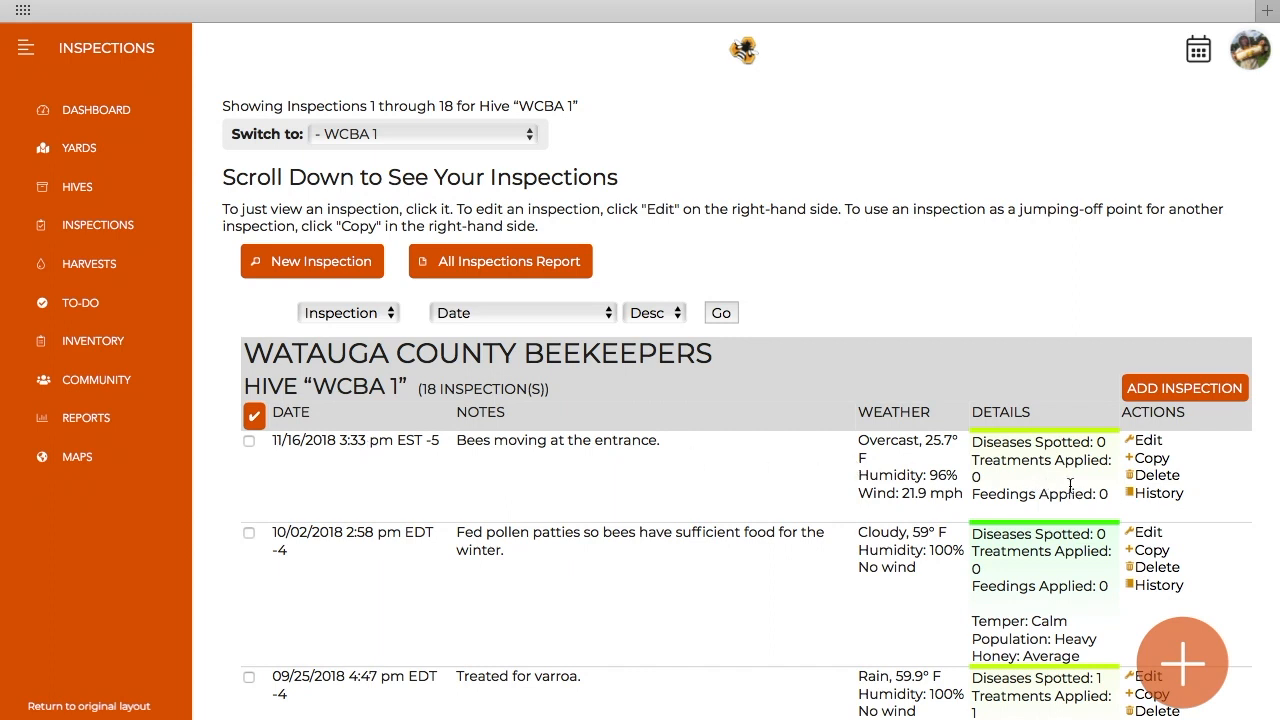
left_click(740, 486)
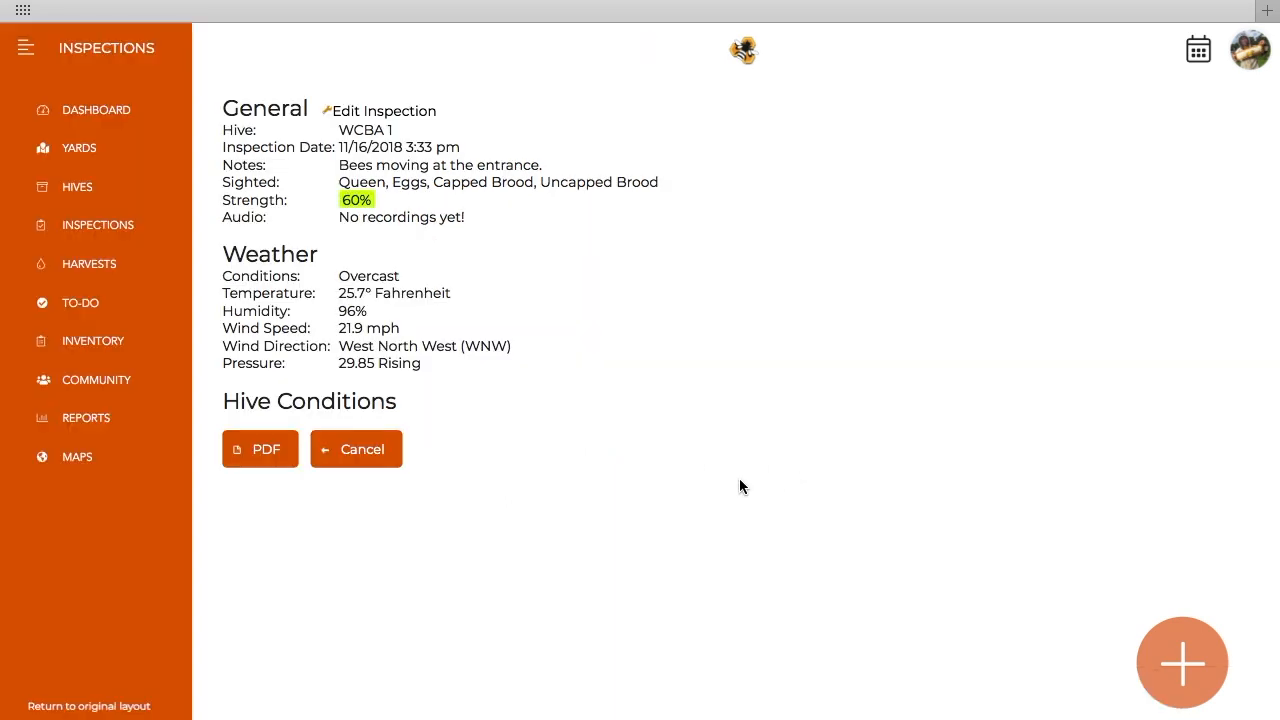
Step: Open the inspection's PDF report to review its contents, and return to the inspections list
left_click(270, 457)
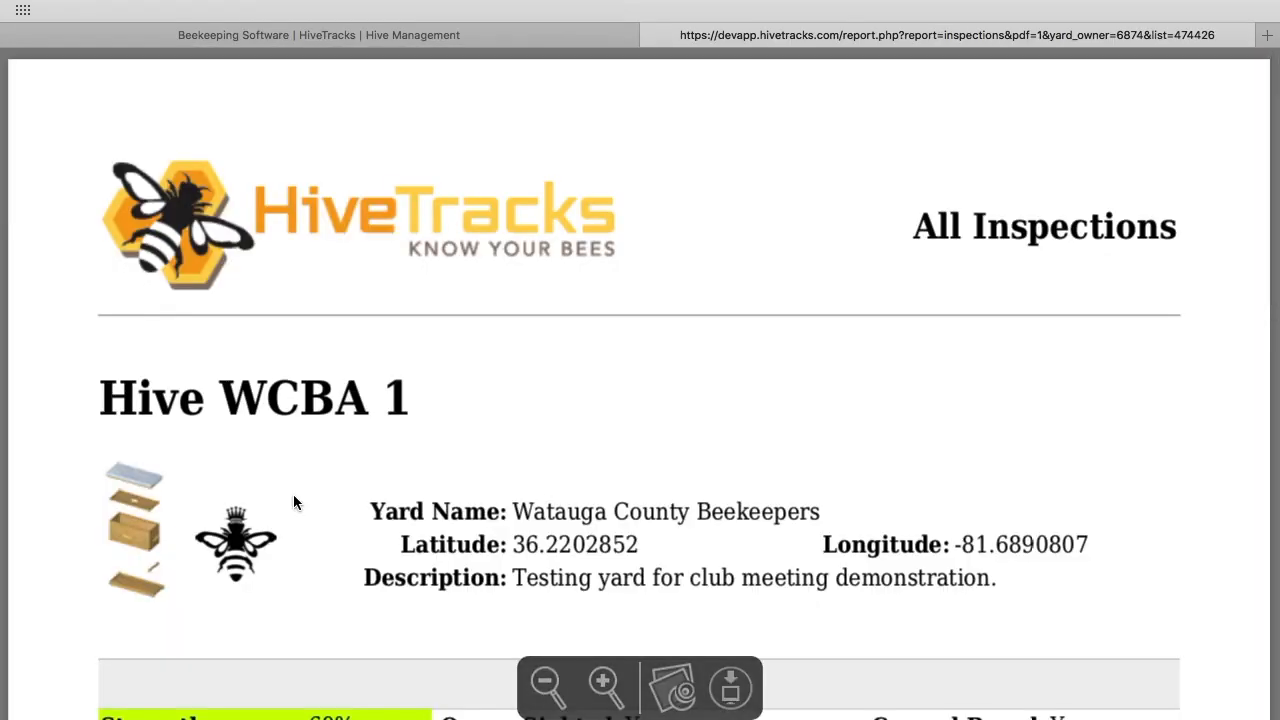
scroll(297, 506, "down", 5)
scroll(322, 563, "down", 3)
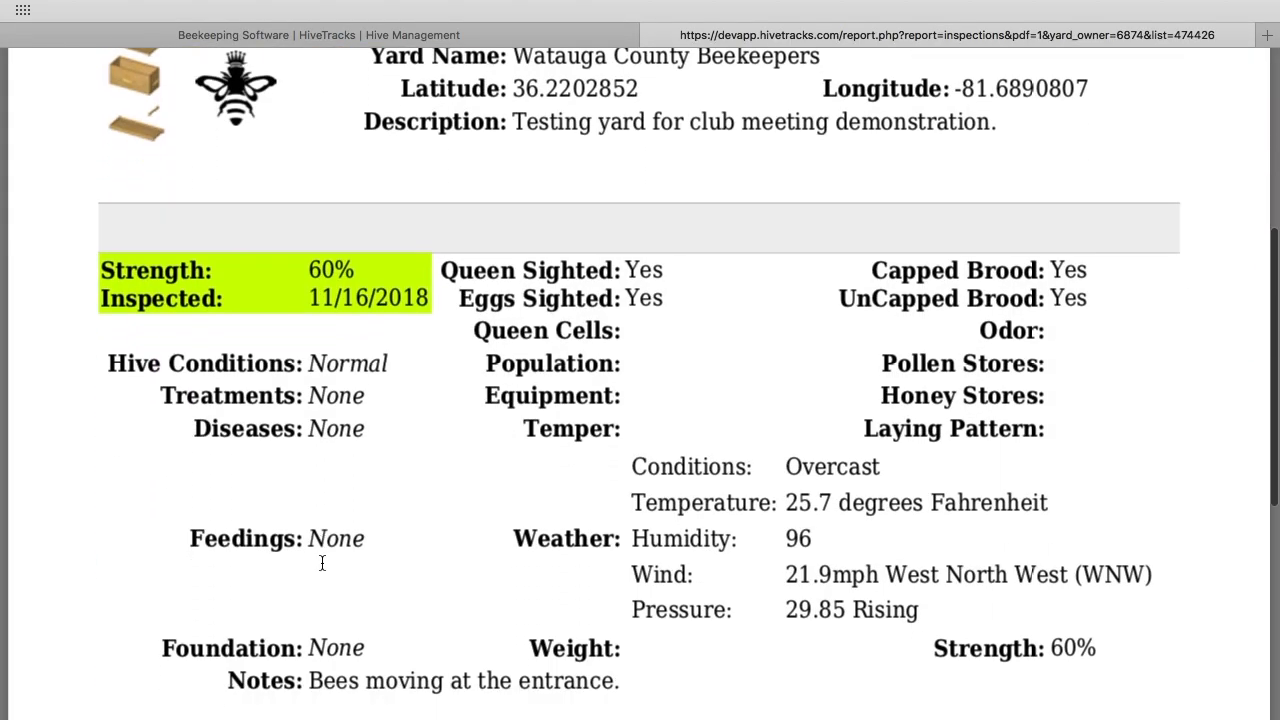
scroll(320, 577, "up", 6)
left_click(403, 30)
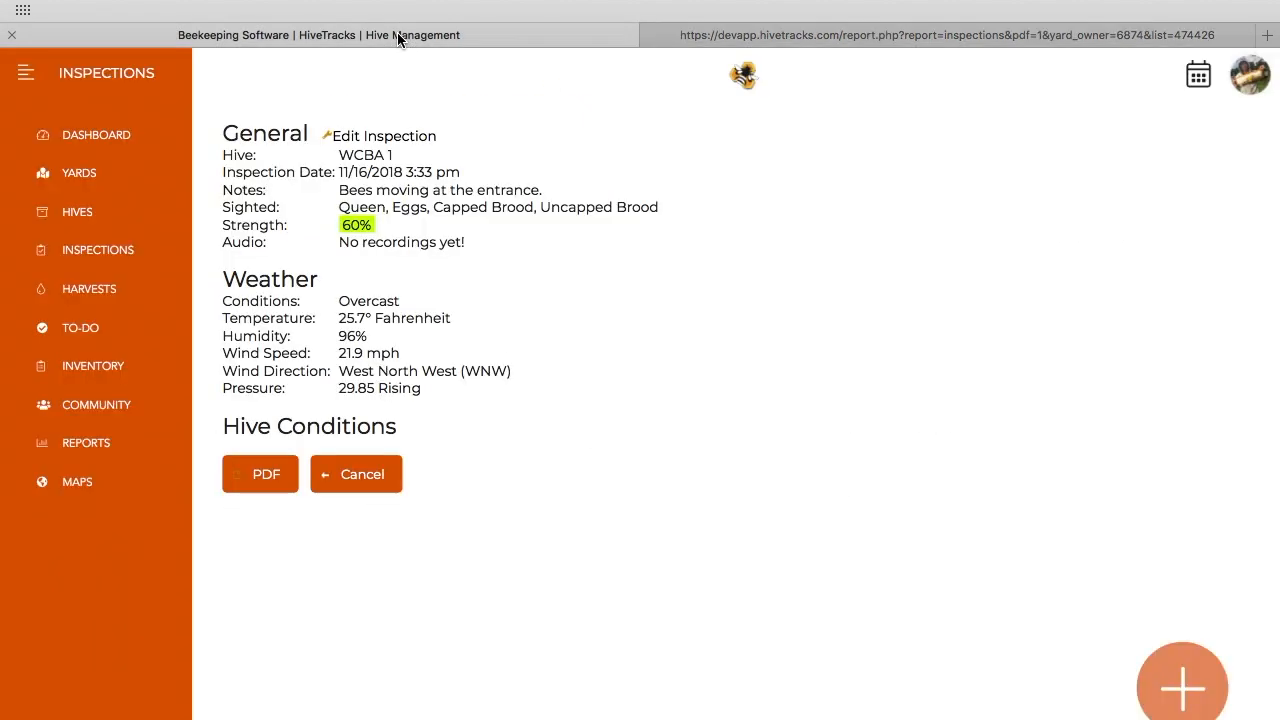
left_click(362, 474)
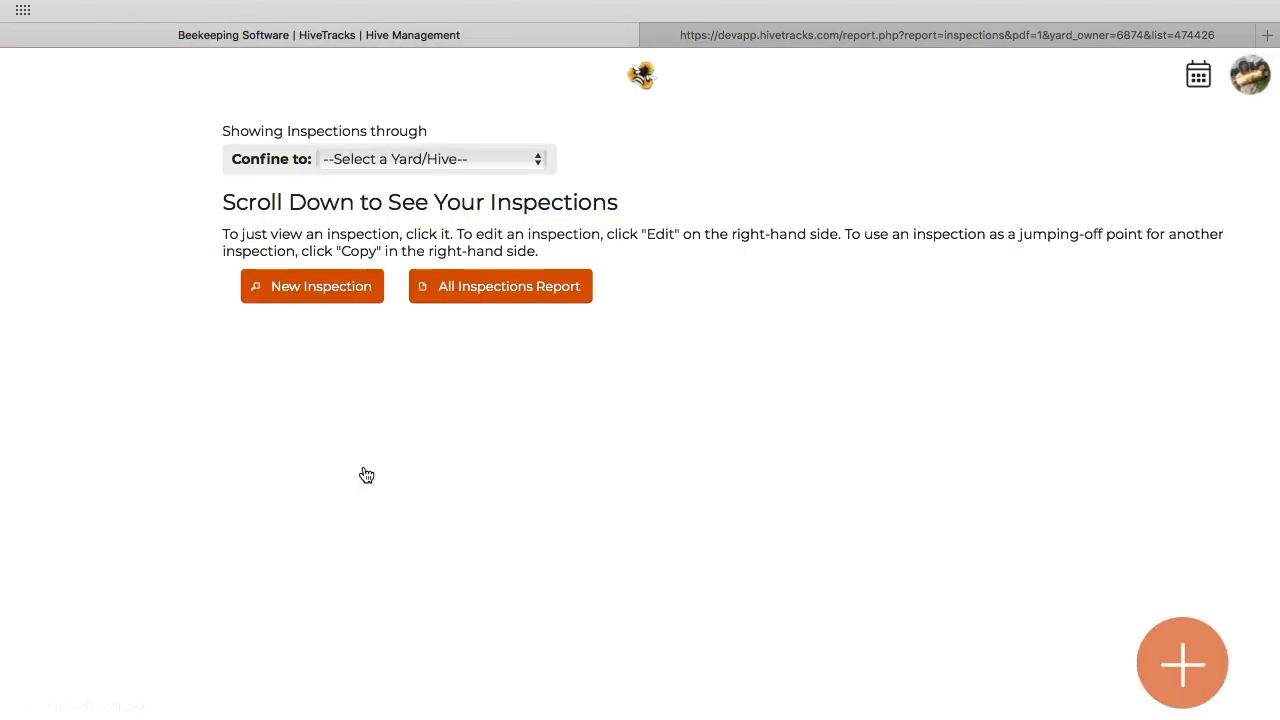